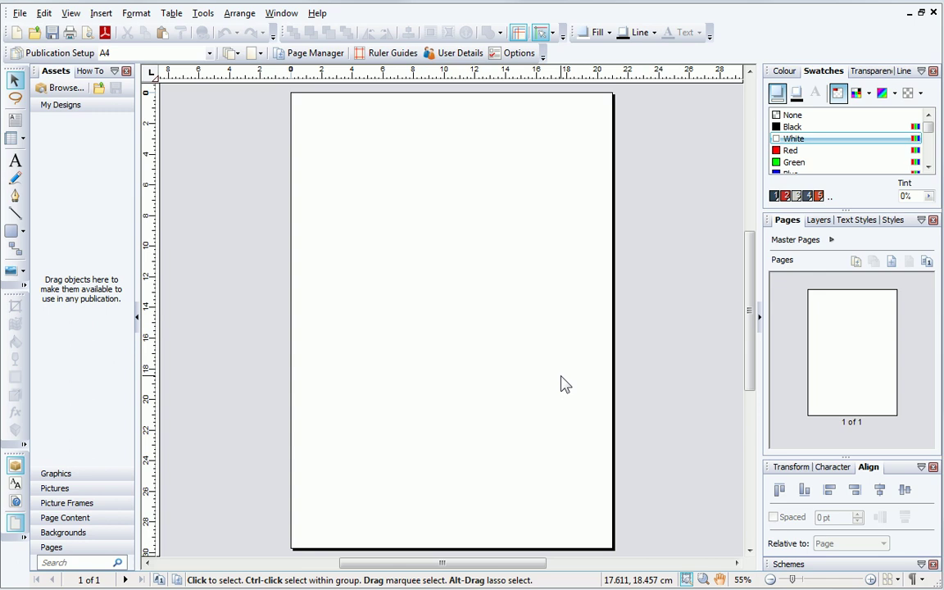
Step: Add the artistic-text headline 'Falconry News' at the page's top-left, about 90 pt Times New Roman
{"action": "left_click", "coordinate": [16, 164]}
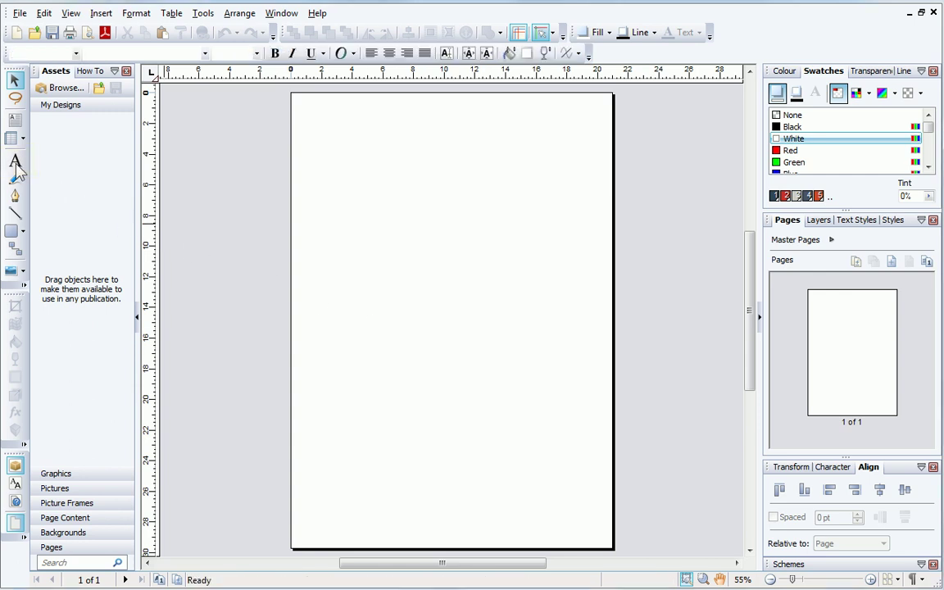
{"action": "left_click", "coordinate": [16, 165]}
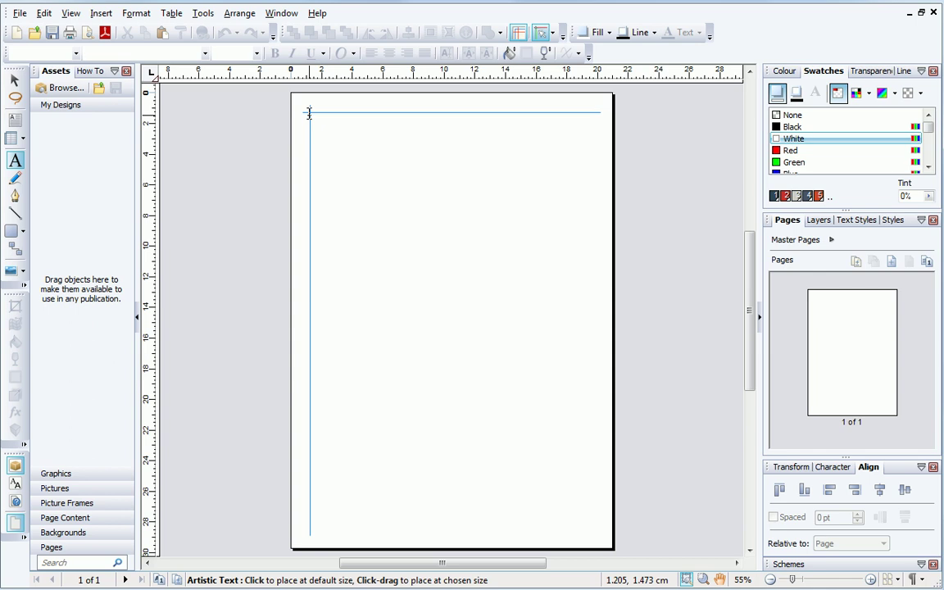
{"action": "left_click_drag", "start_coordinate": [309, 113], "coordinate": [435, 176]}
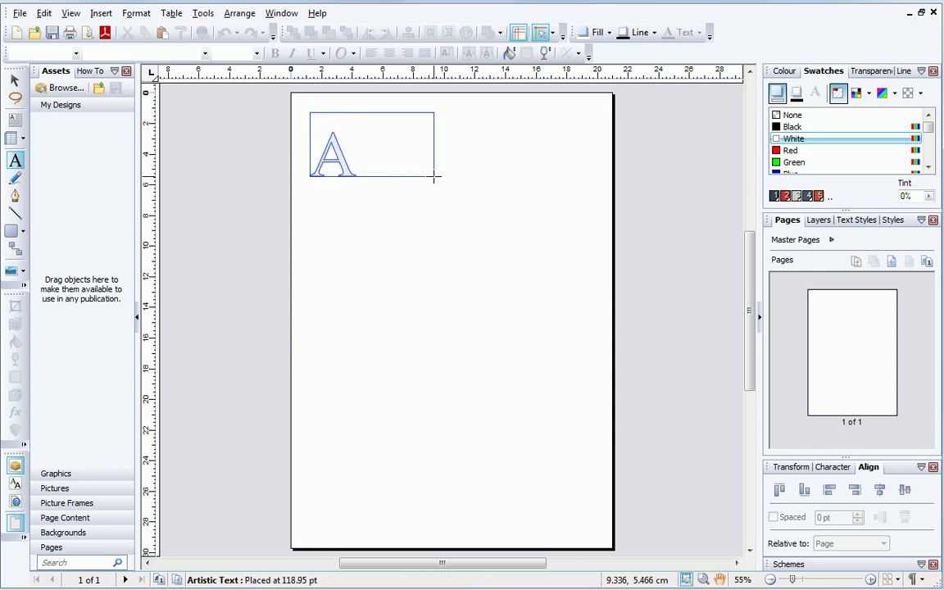
{"action": "left_click_drag", "start_coordinate": [434, 176], "coordinate": [351, 160]}
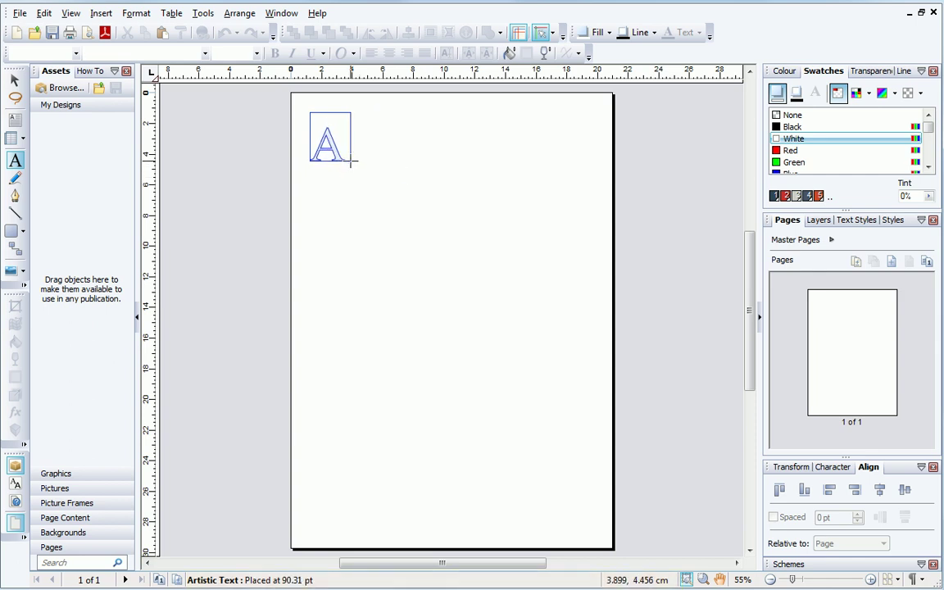
{"action": "left_click_drag", "start_coordinate": [351, 161], "coordinate": [351, 163]}
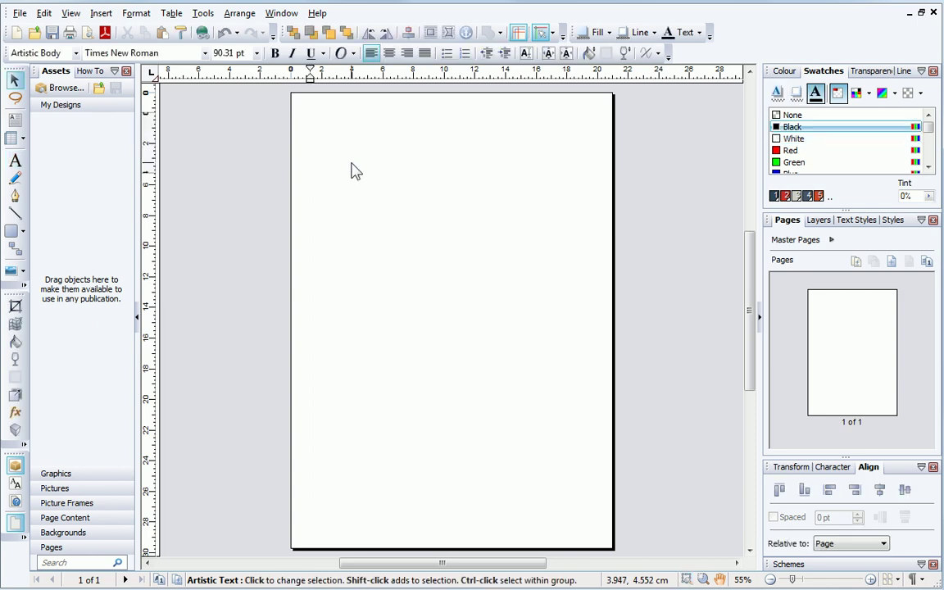
{"action": "type", "text": "Falconr"}
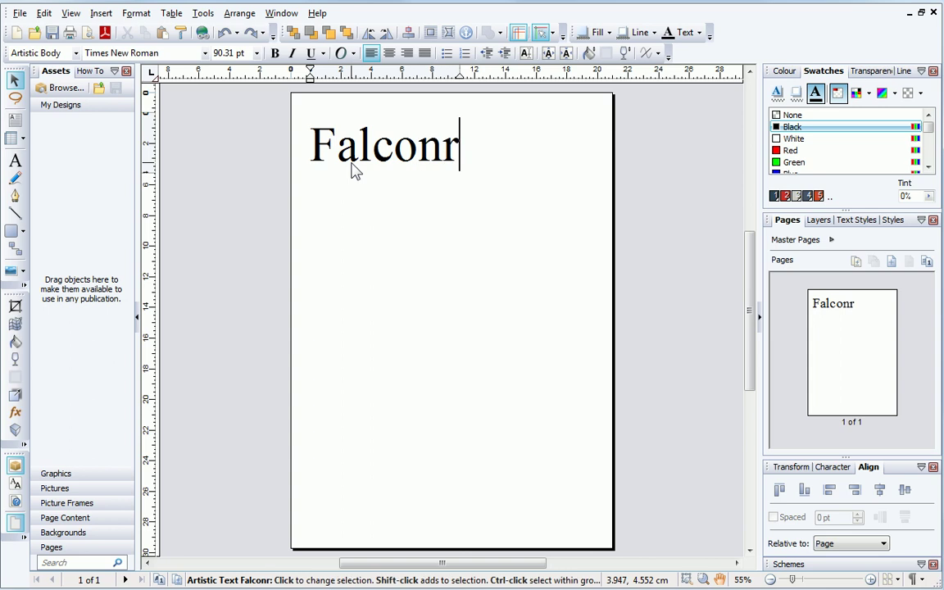
{"action": "type", "text": "y News"}
{"action": "key", "text": "Escape"}
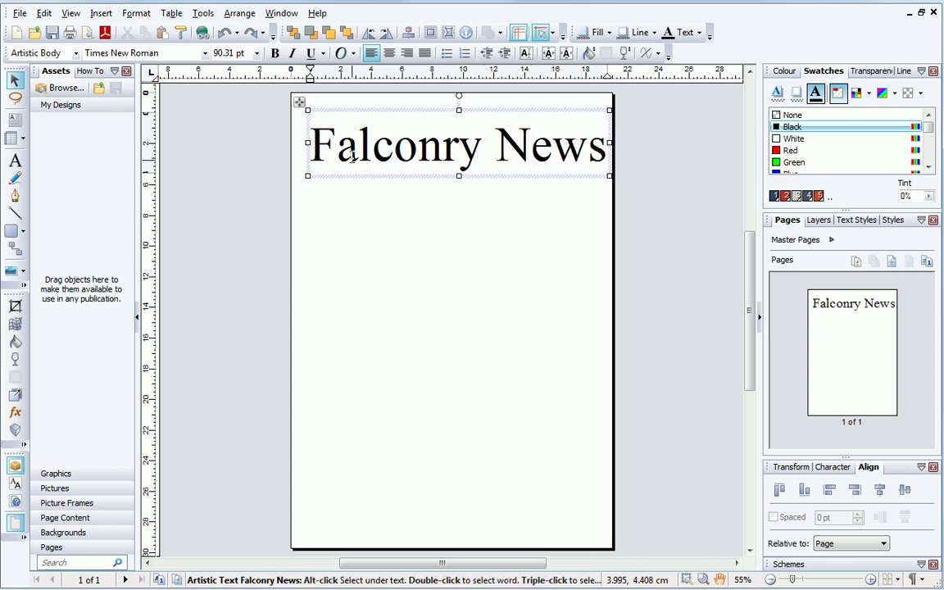
Step: Set the headline in Accent SF, shrink it to about 61.9 pt to fit, and colour it slate blue
{"action": "triple_click", "coordinate": [360, 160]}
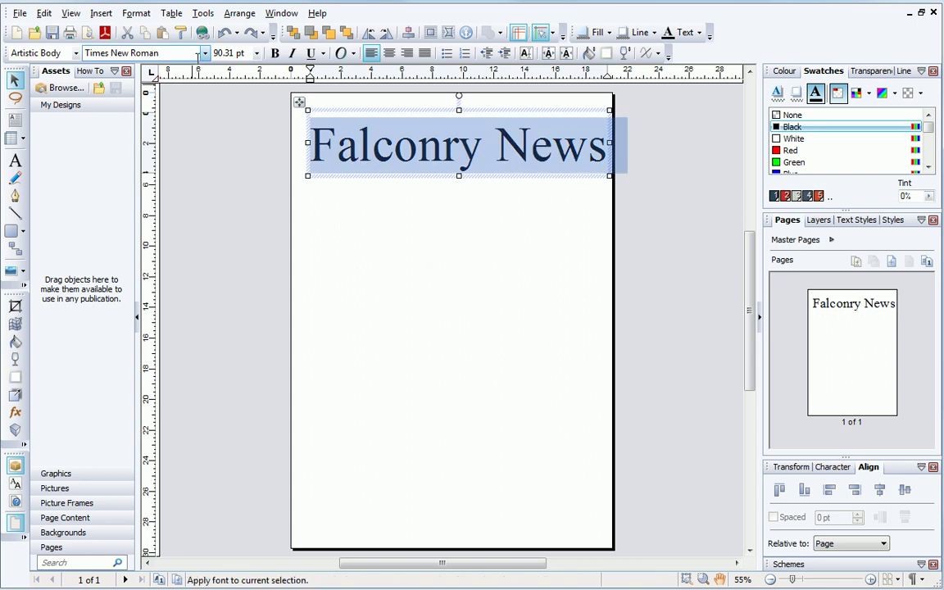
{"action": "left_click", "coordinate": [205, 53]}
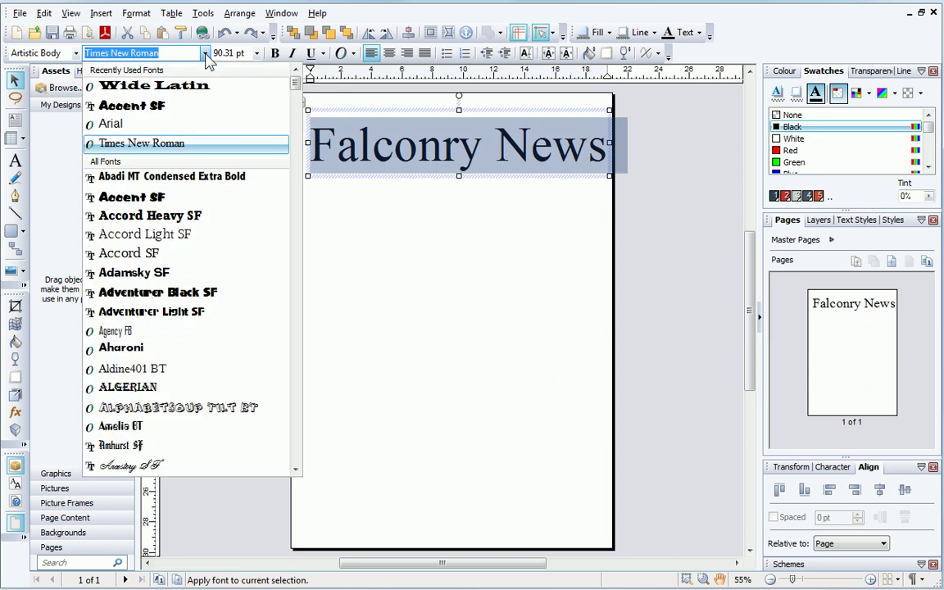
{"action": "left_click", "coordinate": [197, 107]}
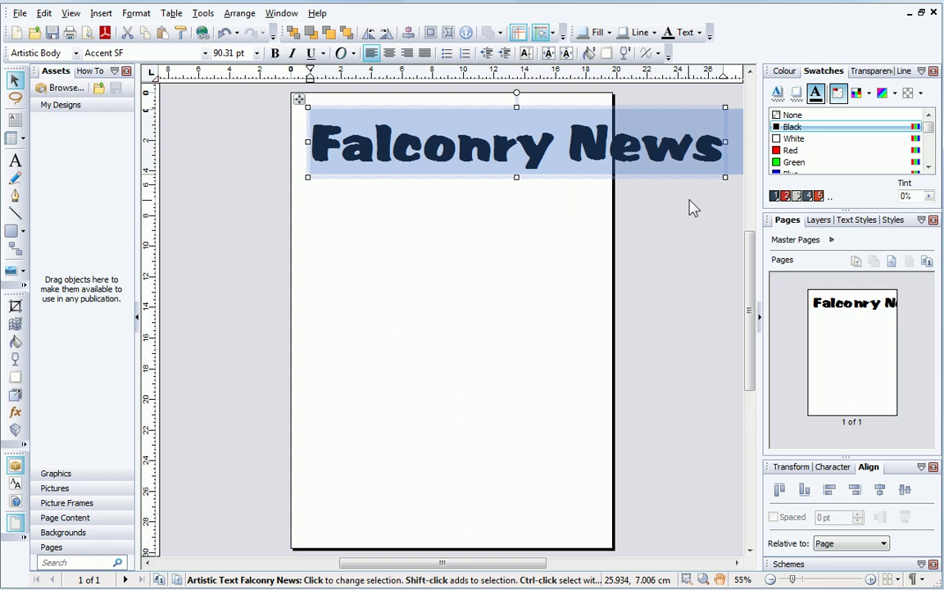
{"action": "left_click_drag", "start_coordinate": [726, 141], "coordinate": [599, 145]}
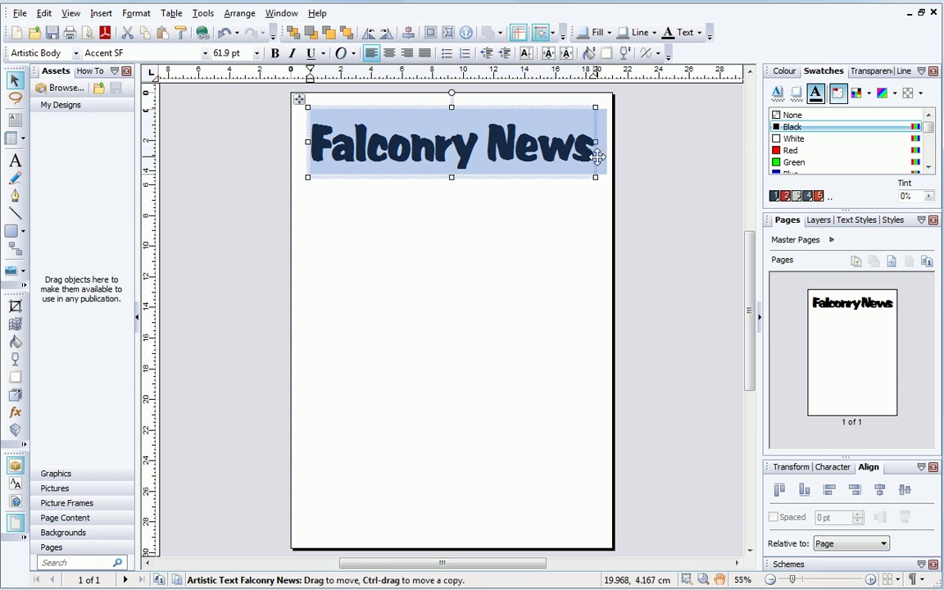
{"action": "left_click", "coordinate": [776, 197]}
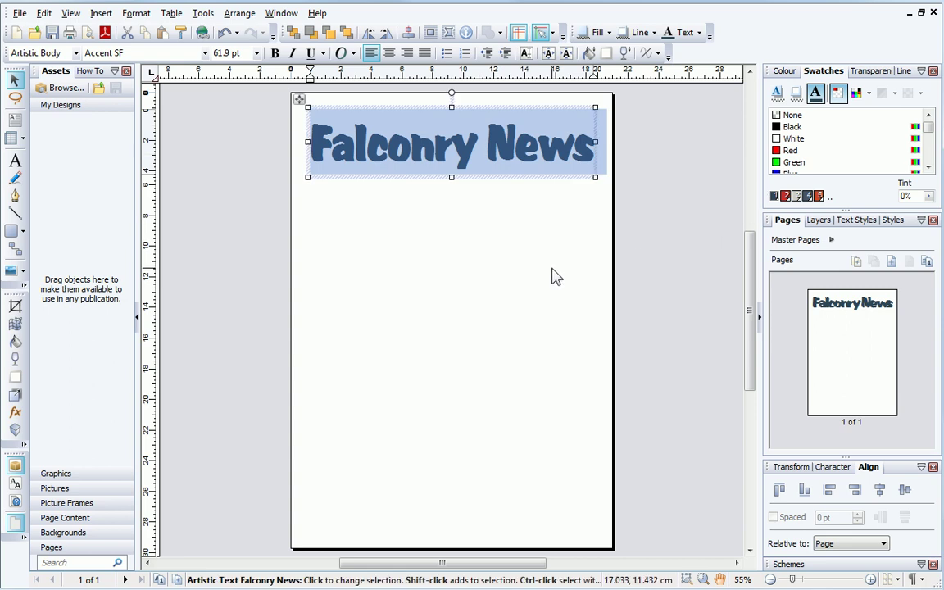
{"action": "left_click", "coordinate": [16, 121]}
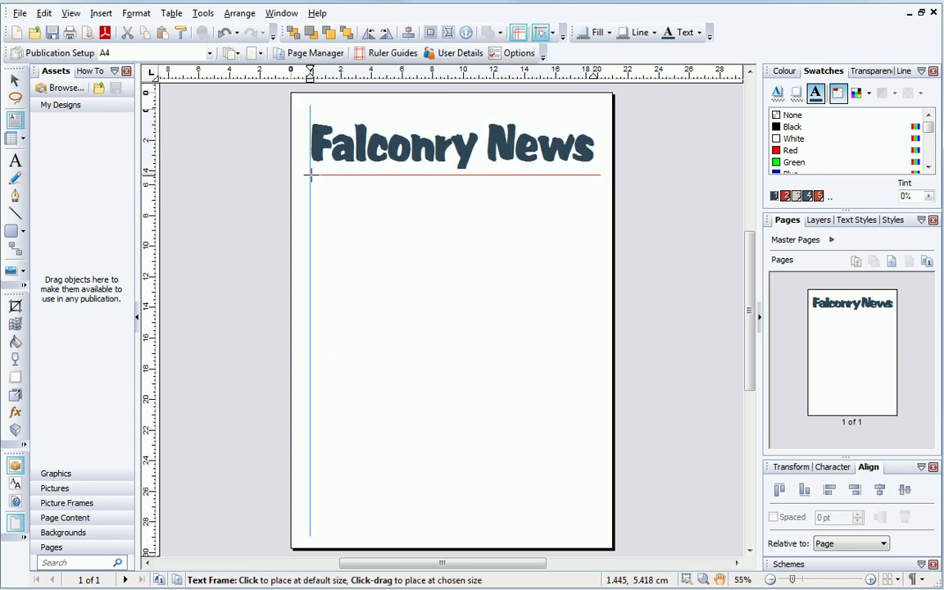
Step: Draw a text frame beneath the headline and fill it with placeholder text
{"action": "left_click_drag", "start_coordinate": [309, 174], "coordinate": [596, 529]}
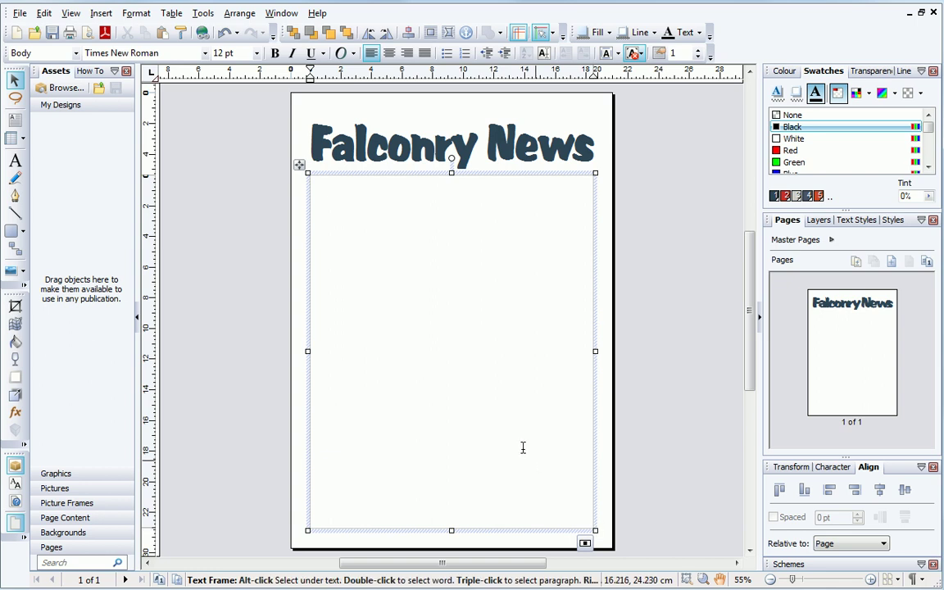
{"action": "right_click", "coordinate": [332, 190]}
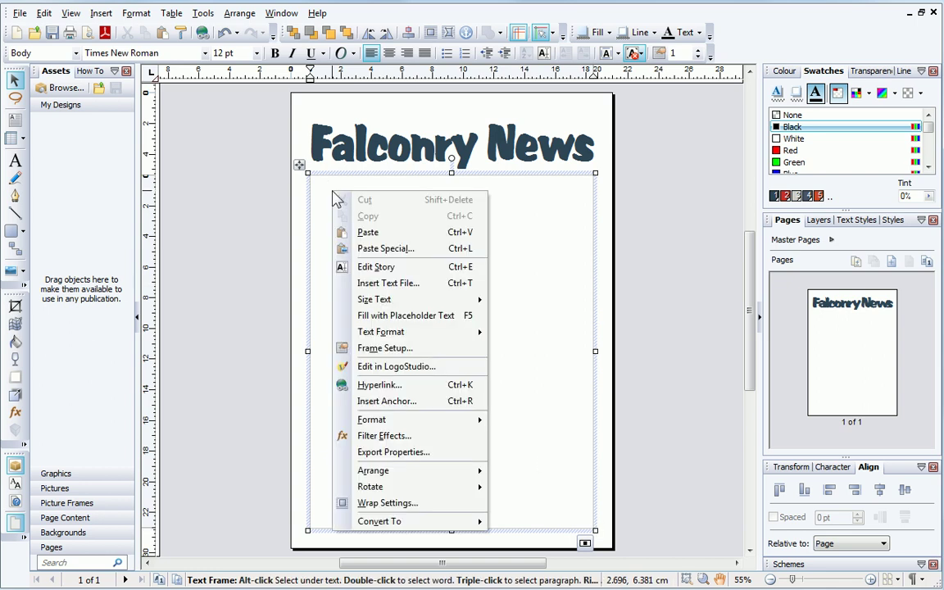
{"action": "left_click", "coordinate": [382, 318]}
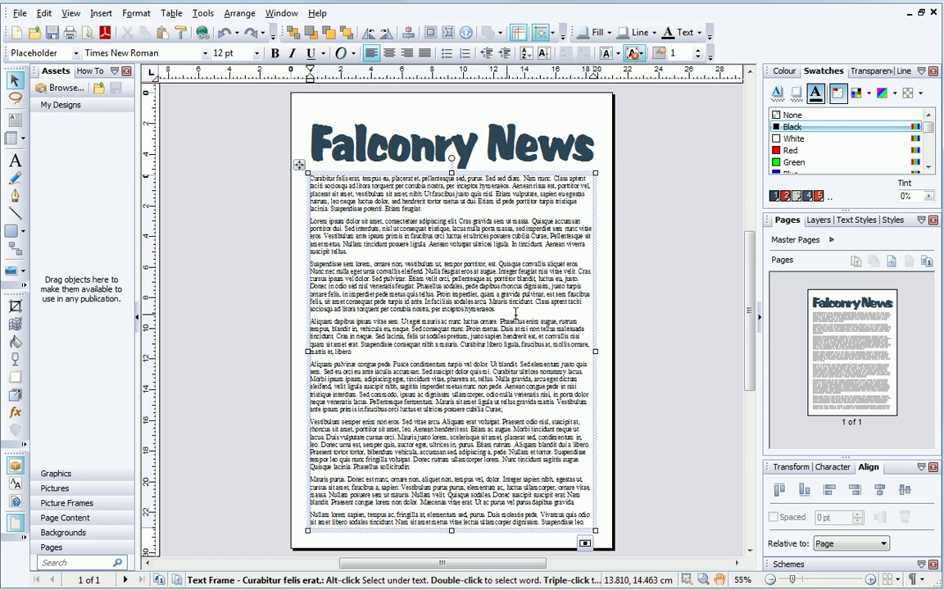
Step: Narrow the text frame slightly and flow the story into three columns
{"action": "mouse_move", "coordinate": [595, 351]}
{"action": "left_mouse_down"}
{"action": "mouse_move", "coordinate": [459, 336]}
{"action": "mouse_move", "coordinate": [429, 300]}
{"action": "mouse_move", "coordinate": [495, 337]}
{"action": "mouse_move", "coordinate": [483, 340]}
{"action": "mouse_move", "coordinate": [596, 344]}
{"action": "left_mouse_up"}
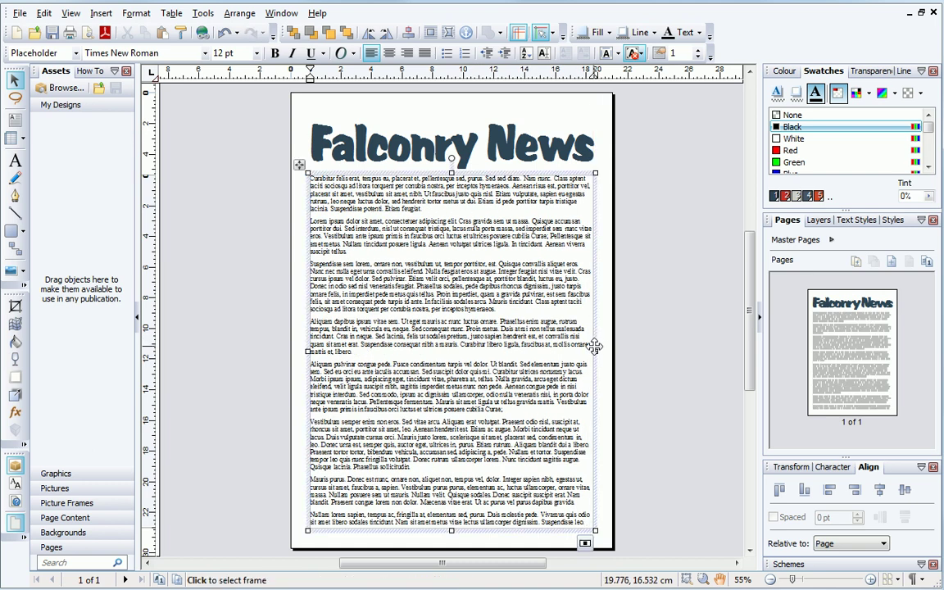
{"action": "left_click", "coordinate": [698, 51]}
{"action": "left_click", "coordinate": [698, 51]}
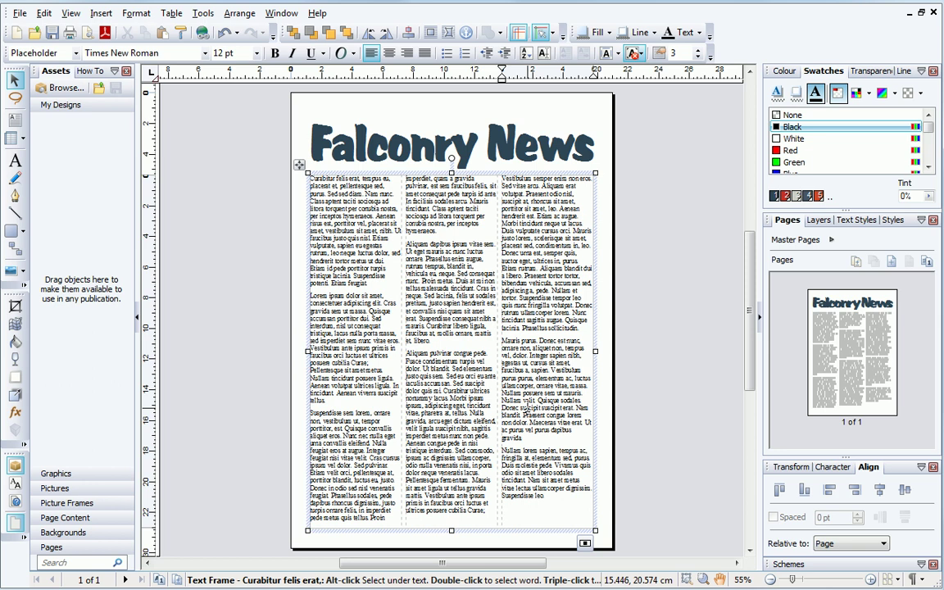
Step: Set the whole placeholder story in Arial, then deselect the frame
{"action": "triple_click", "coordinate": [478, 370]}
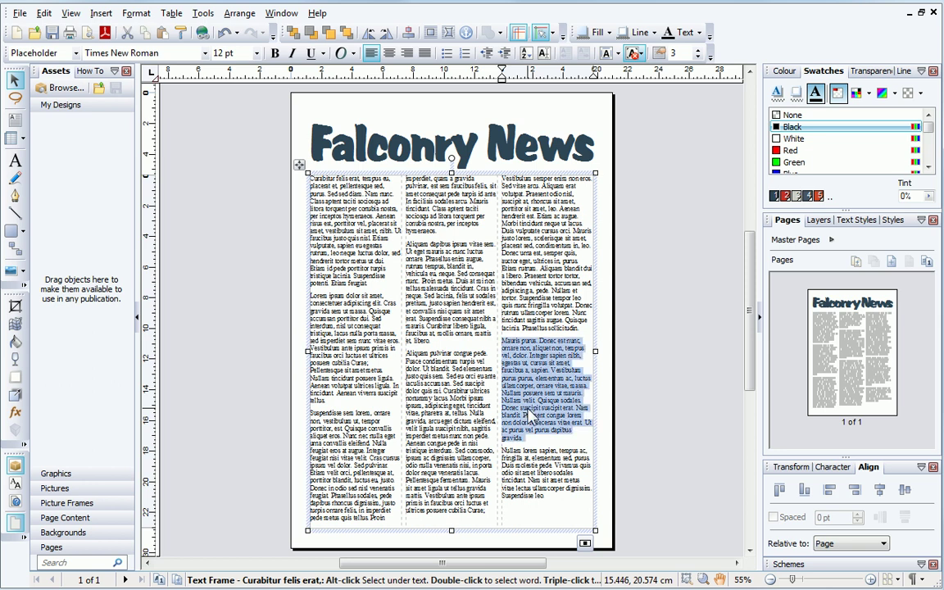
{"action": "key", "text": "ctrl+a"}
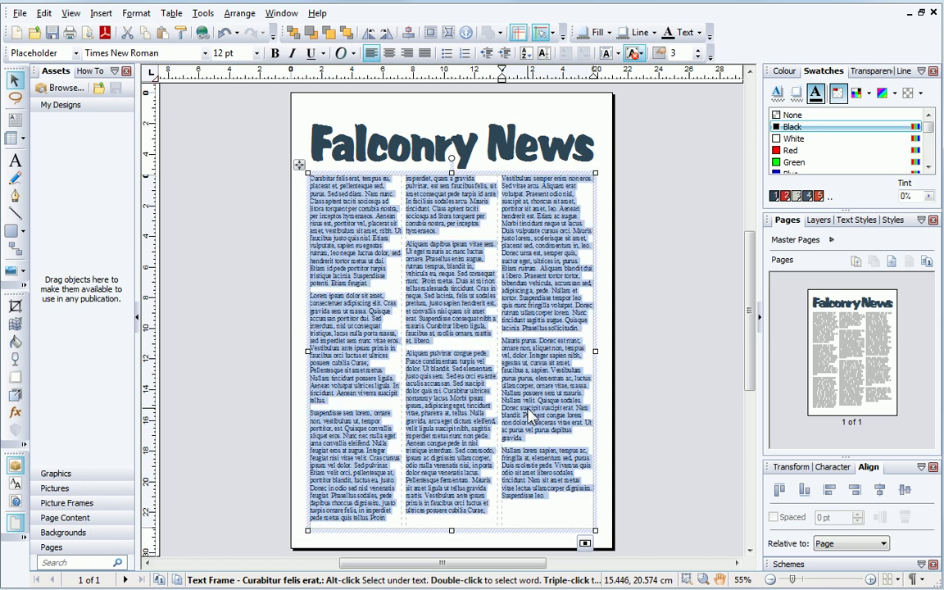
{"action": "left_click", "coordinate": [204, 53]}
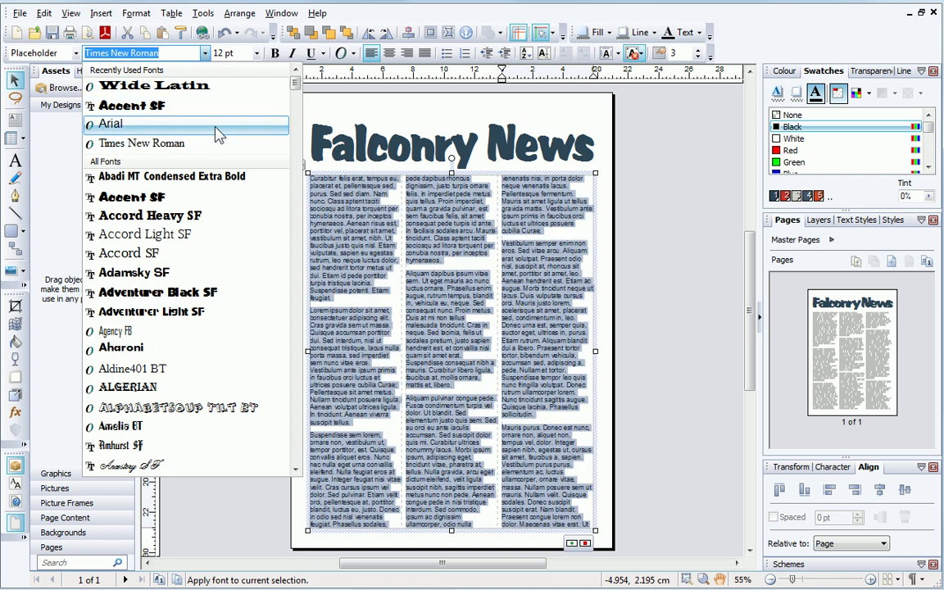
{"action": "left_click", "coordinate": [218, 131]}
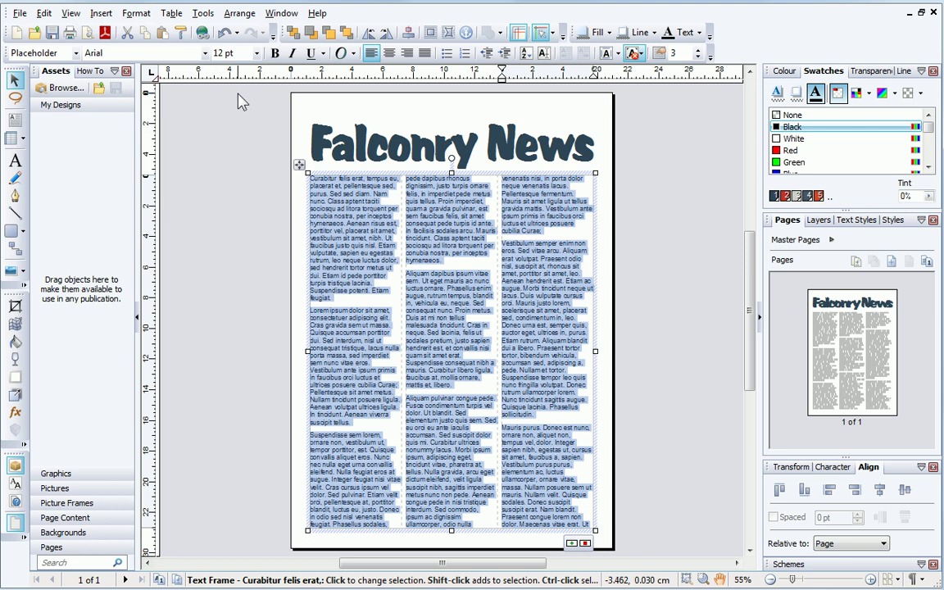
{"action": "left_click", "coordinate": [238, 144]}
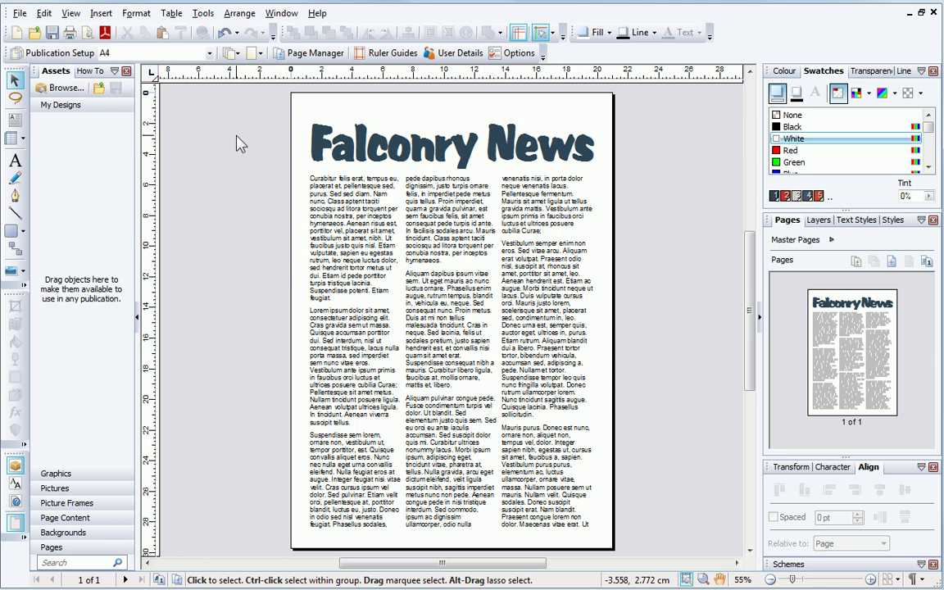
Step: Draw a rectangular picture frame across the first two columns and nudge it into position
{"action": "left_click", "coordinate": [23, 271]}
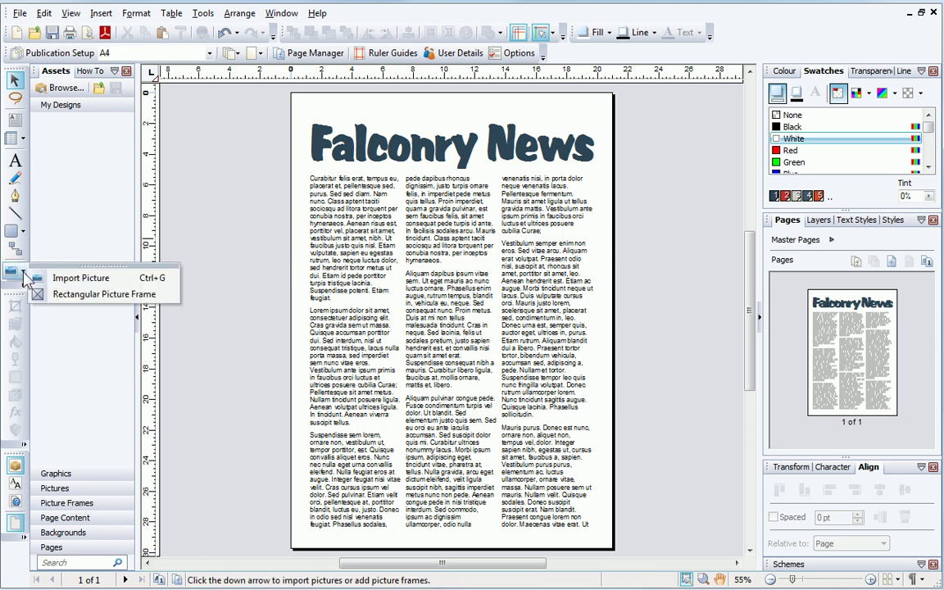
{"action": "left_click", "coordinate": [75, 295]}
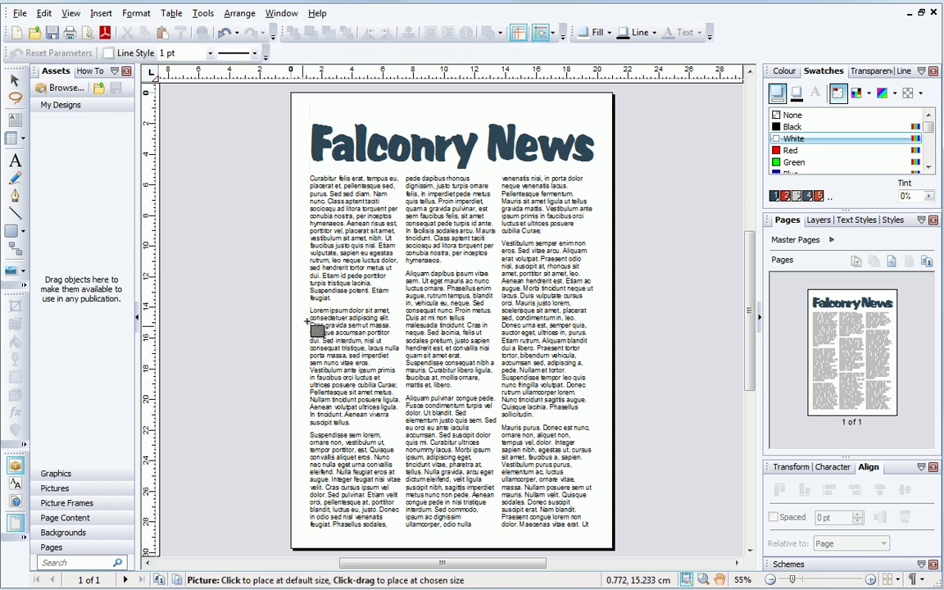
{"action": "left_click_drag", "start_coordinate": [310, 304], "coordinate": [495, 376]}
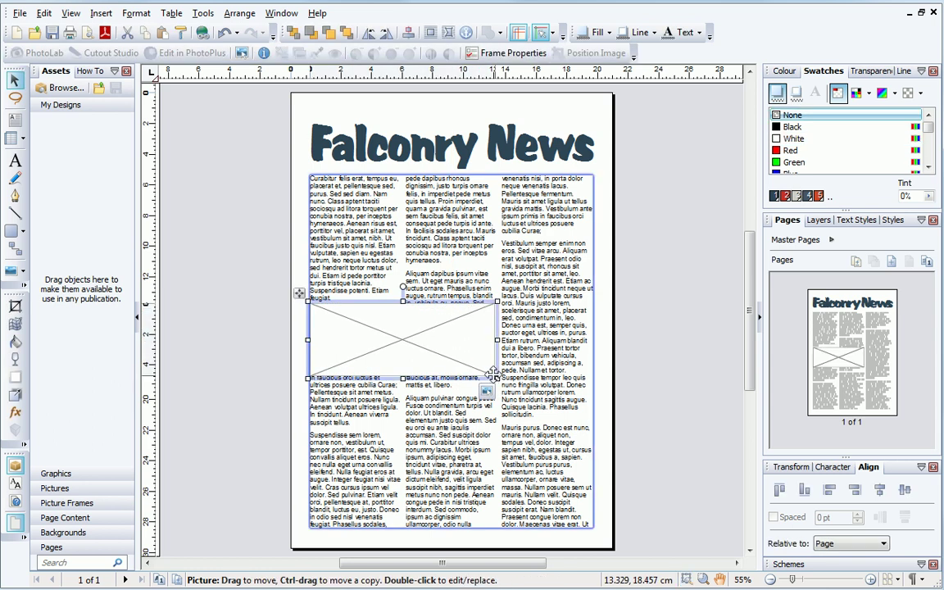
{"action": "left_click_drag", "start_coordinate": [302, 304], "coordinate": [295, 282]}
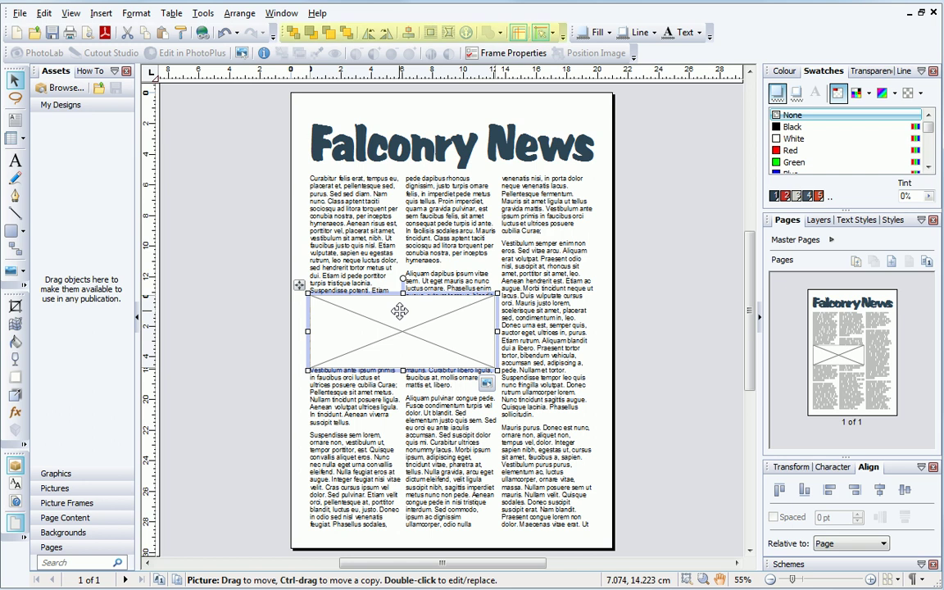
Step: Give the empty picture frame Square text wrapping
{"action": "left_click", "coordinate": [431, 34]}
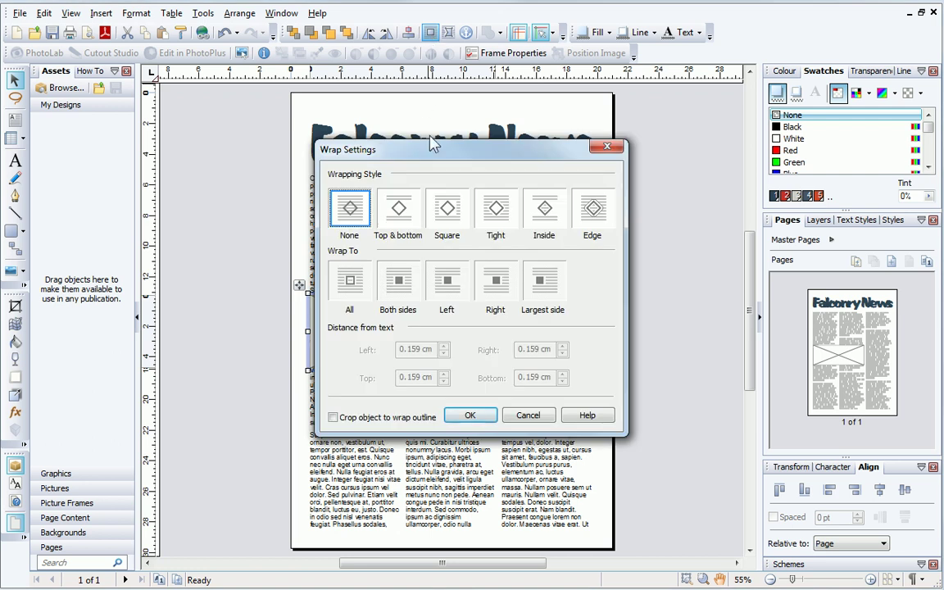
{"action": "left_click", "coordinate": [450, 217]}
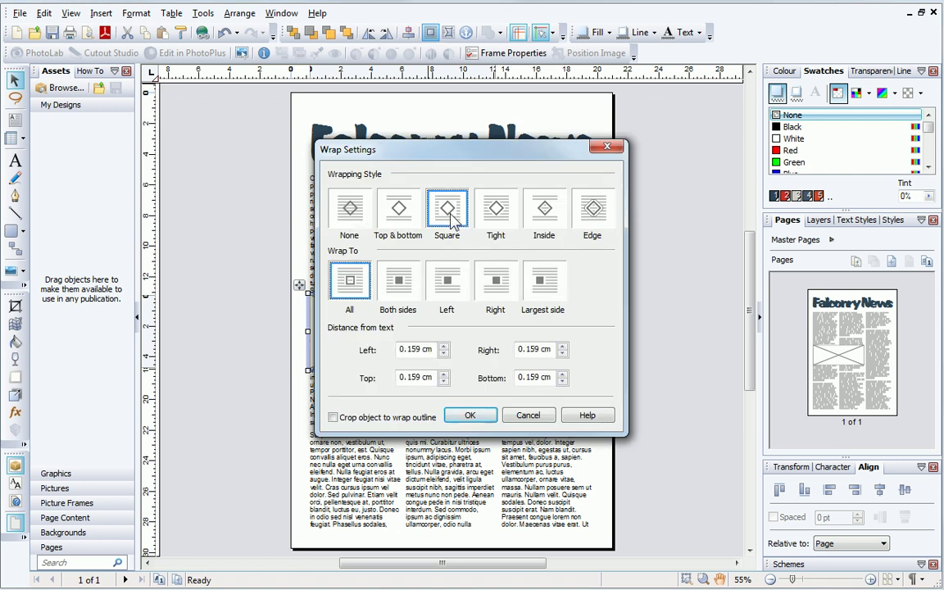
{"action": "left_click", "coordinate": [469, 418]}
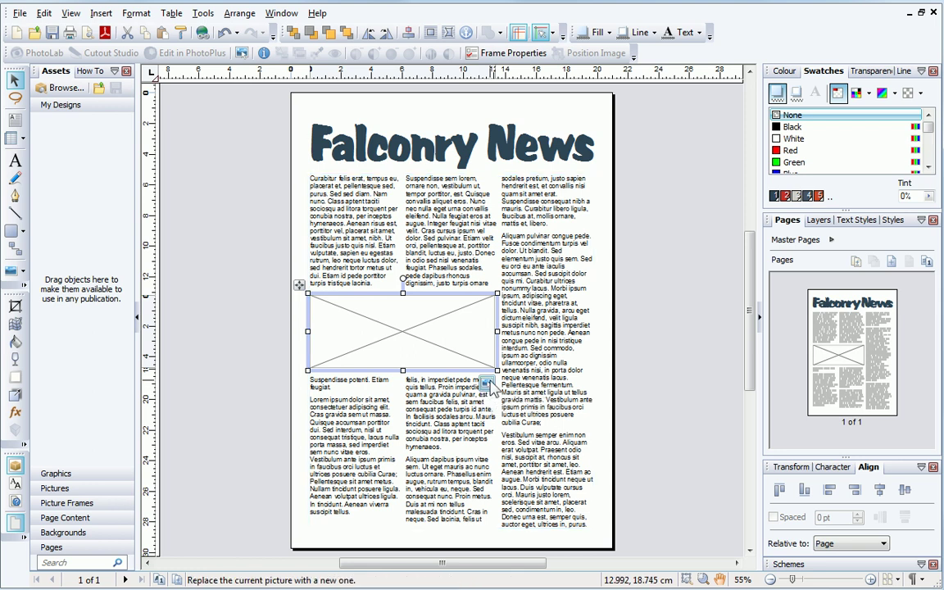
Step: Fill the picture frame with the photo Tyto alba (2).JPG
{"action": "left_click", "coordinate": [486, 384]}
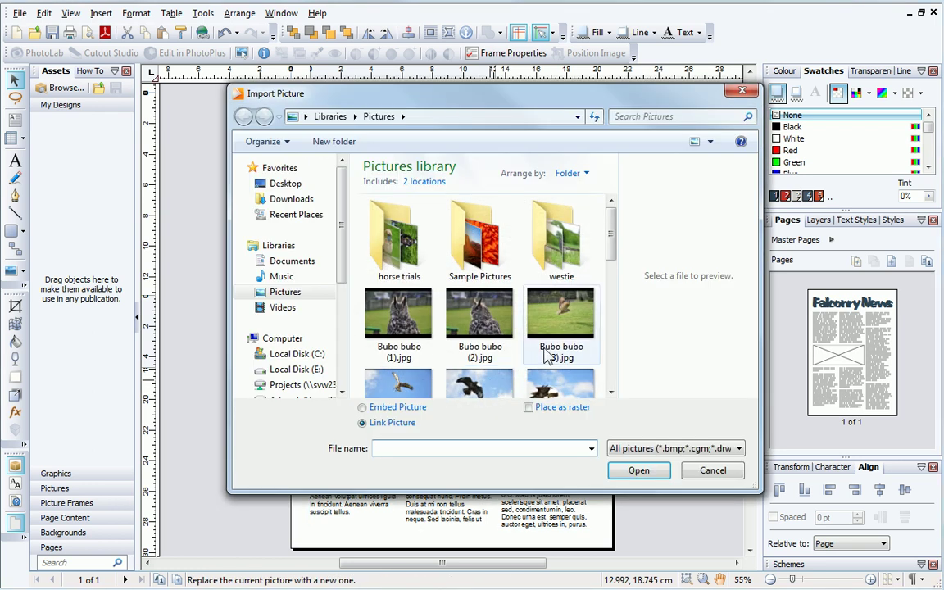
{"action": "scroll", "coordinate": [557, 344], "scroll_direction": "down", "scroll_amount": 10}
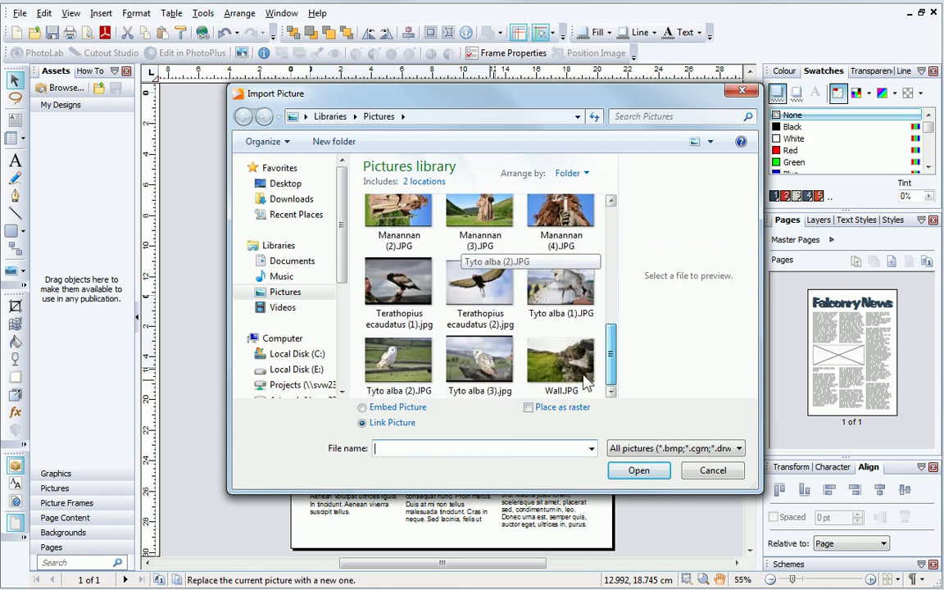
{"action": "left_click", "coordinate": [398, 361]}
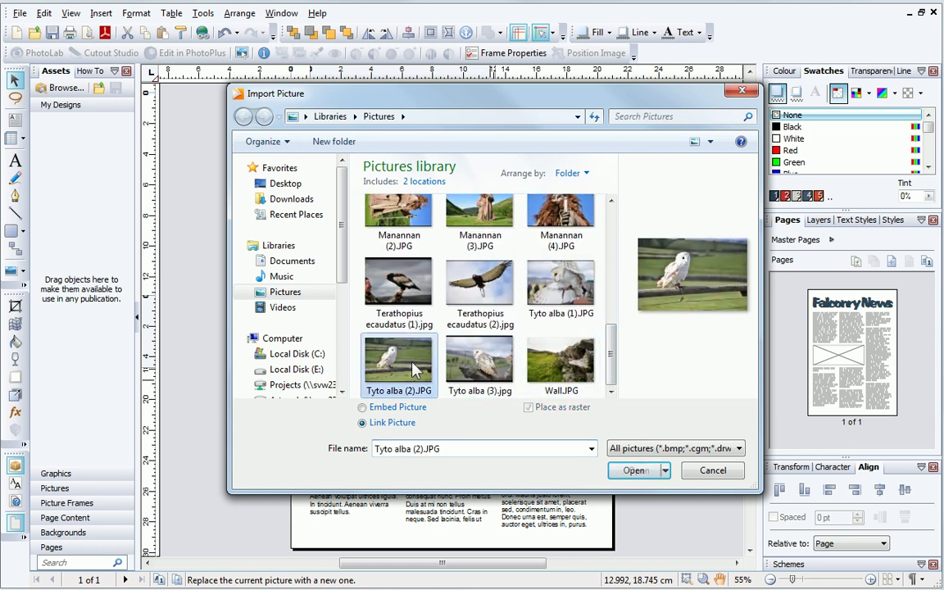
{"action": "left_click", "coordinate": [632, 471]}
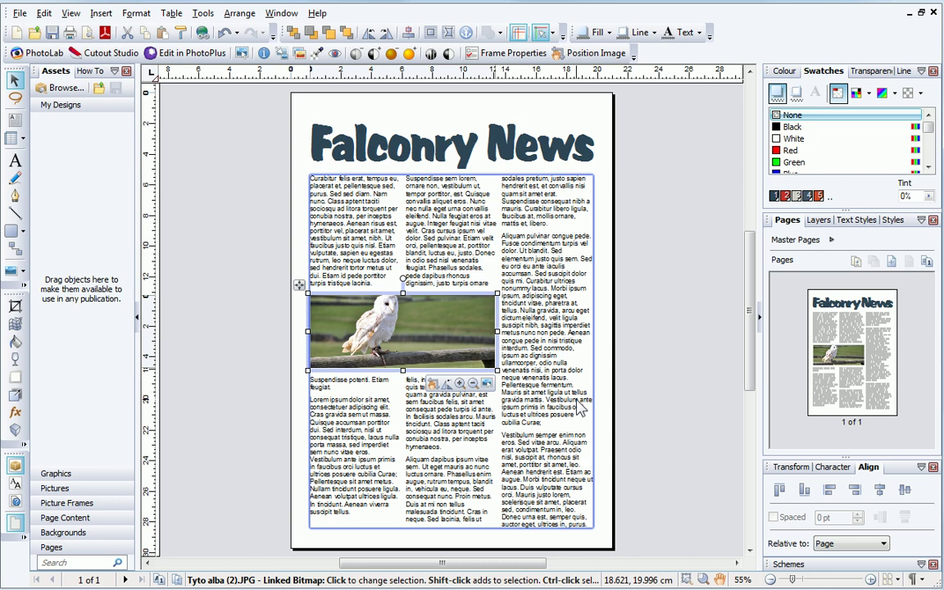
Step: Pan the owl within the frame and make the frame a little taller
{"action": "left_click", "coordinate": [414, 348]}
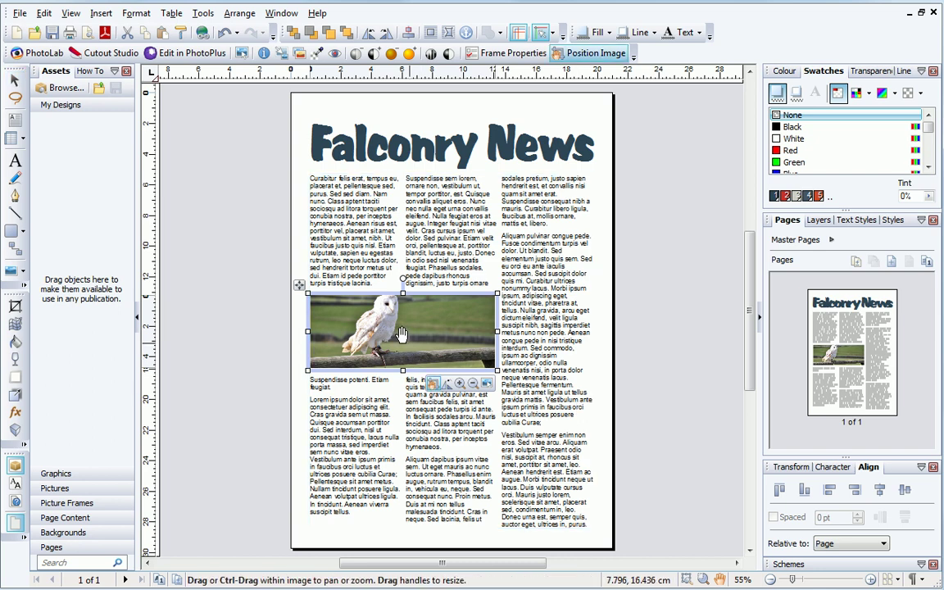
{"action": "left_click_drag", "start_coordinate": [380, 320], "coordinate": [440, 334]}
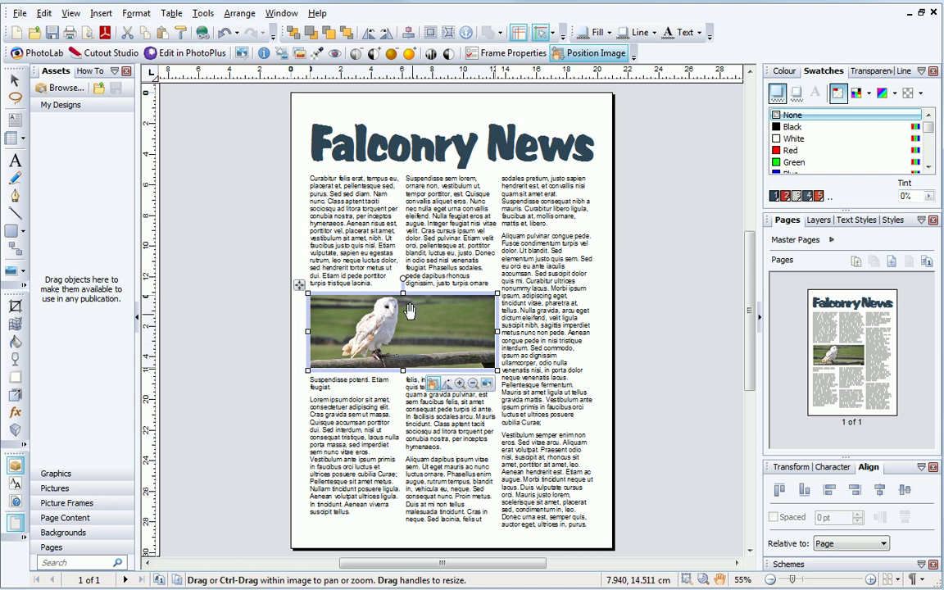
{"action": "left_click_drag", "start_coordinate": [405, 288], "coordinate": [414, 329]}
{"action": "left_click", "coordinate": [432, 393]}
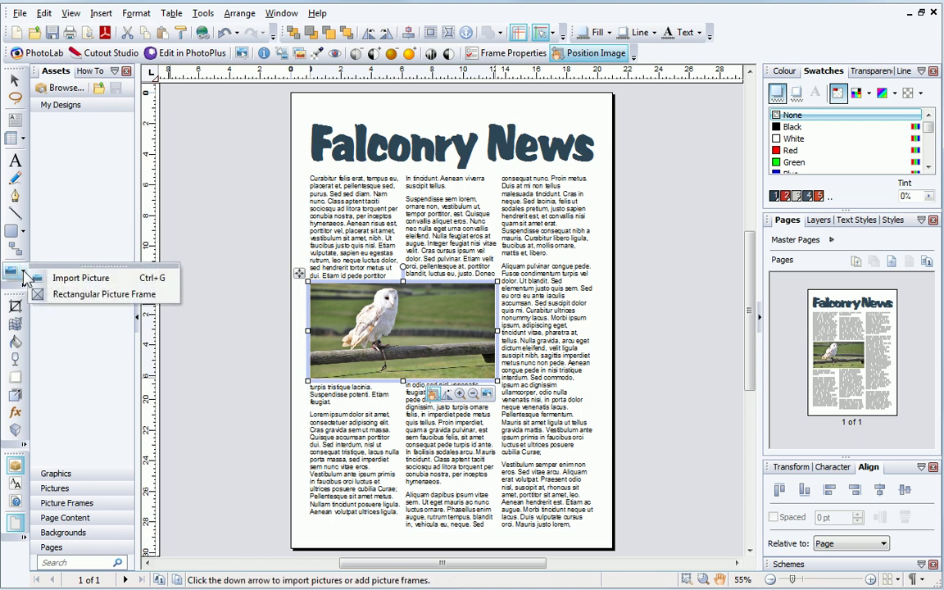
Step: Add a frame over the right columns holding Tyto alba (1).JPG, tilted about 16 degrees
{"action": "left_click", "coordinate": [74, 293]}
{"action": "left_click_drag", "start_coordinate": [462, 248], "coordinate": [582, 338]}
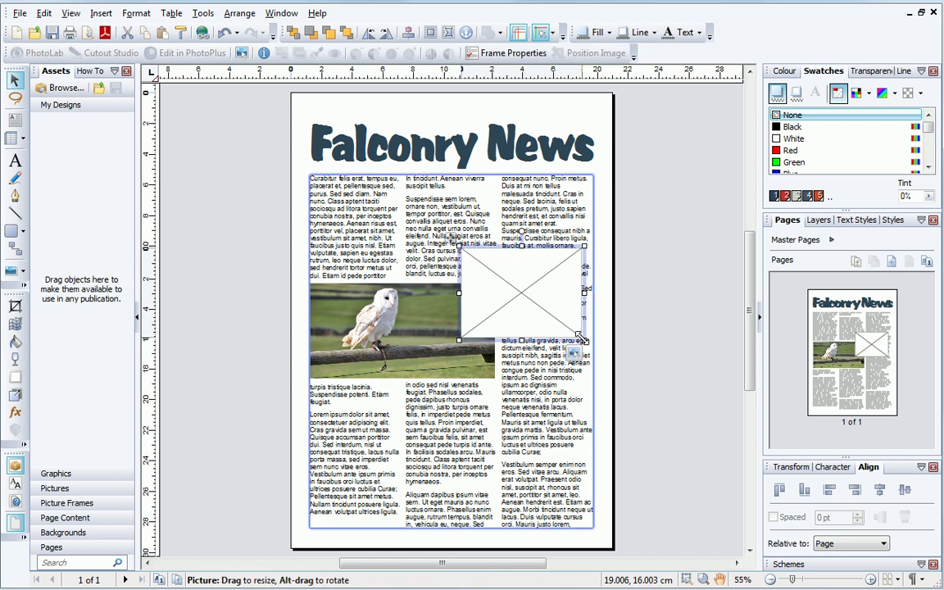
{"action": "left_click", "coordinate": [575, 358]}
{"action": "left_click_drag", "start_coordinate": [612, 263], "coordinate": [610, 365]}
{"action": "left_click", "coordinate": [560, 293]}
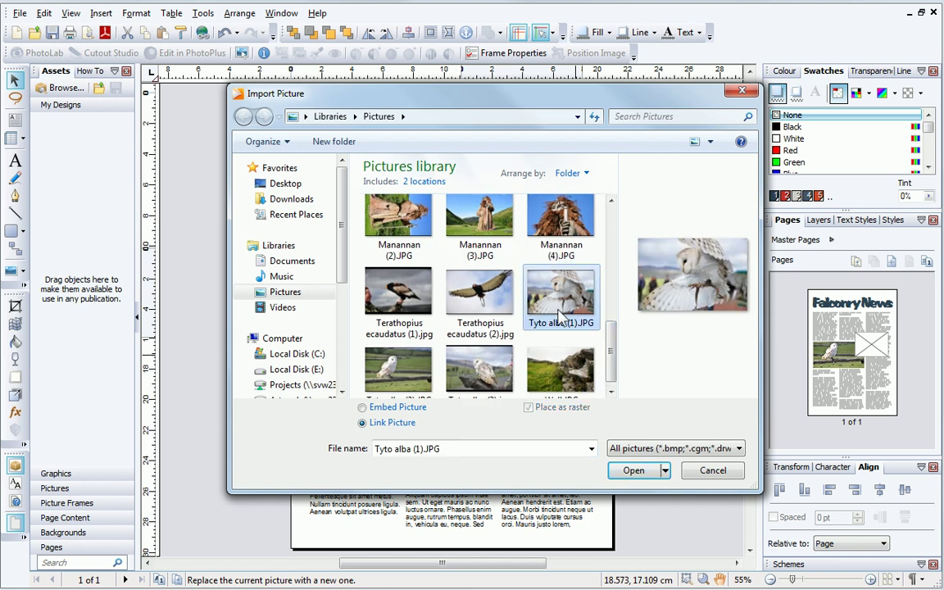
{"action": "left_click", "coordinate": [633, 471]}
{"action": "left_click_drag", "start_coordinate": [584, 238], "coordinate": [603, 258]}
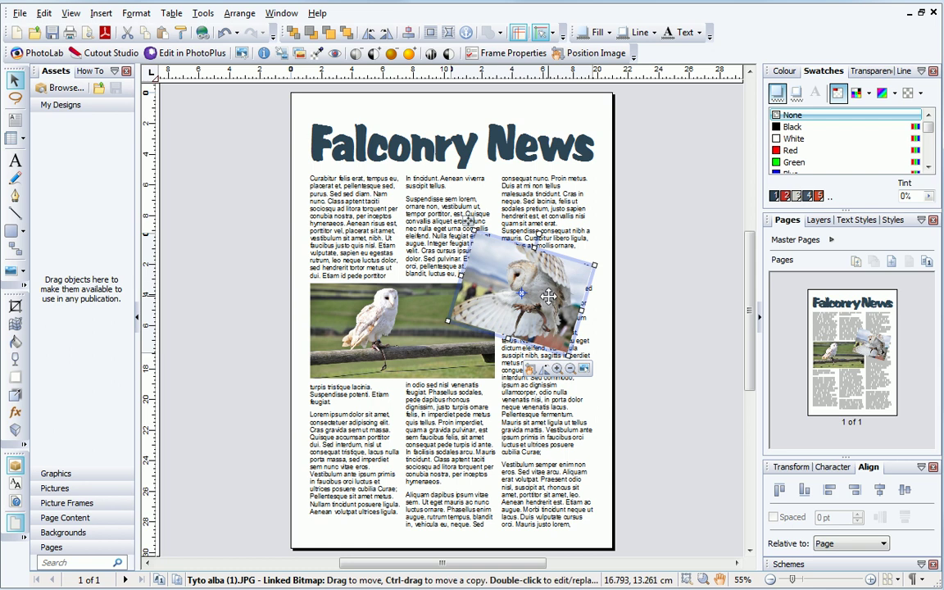
{"action": "mouse_move", "coordinate": [545, 290]}
{"action": "left_mouse_down"}
{"action": "mouse_move", "coordinate": [558, 293]}
{"action": "mouse_move", "coordinate": [557, 283]}
{"action": "left_mouse_up"}
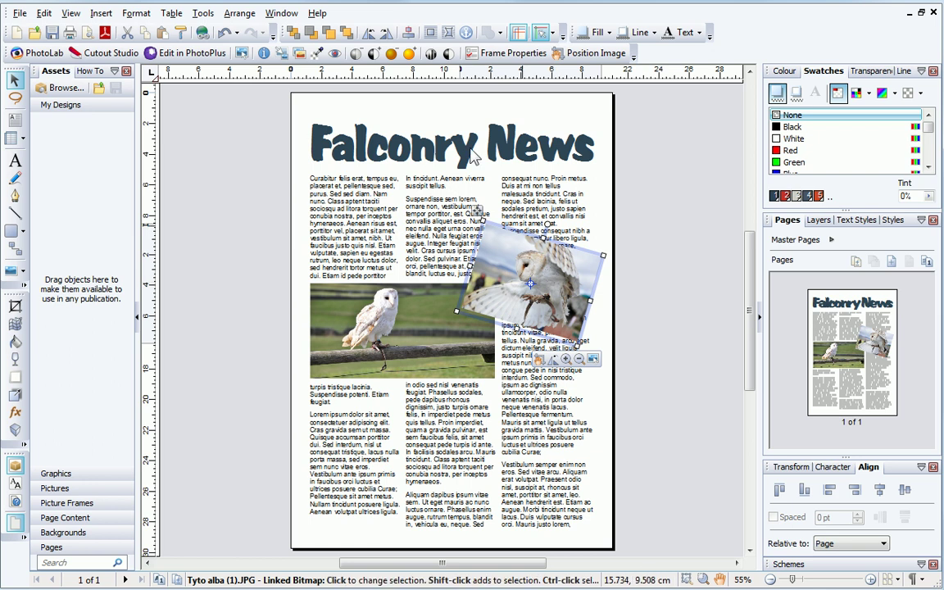
Step: Set Square text wrapping on the tilted owl photo
{"action": "left_click", "coordinate": [389, 33]}
{"action": "left_click", "coordinate": [443, 220]}
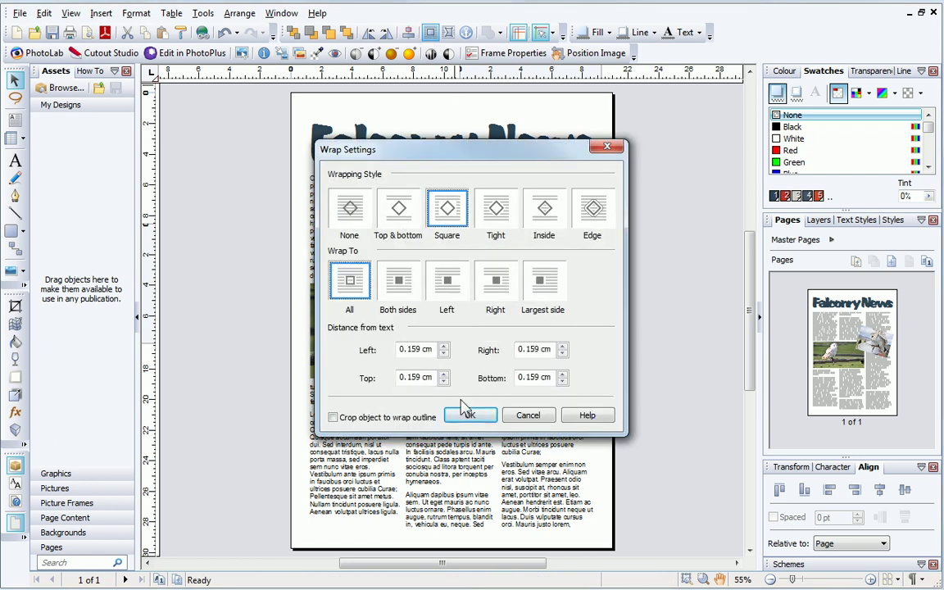
{"action": "left_click", "coordinate": [470, 414]}
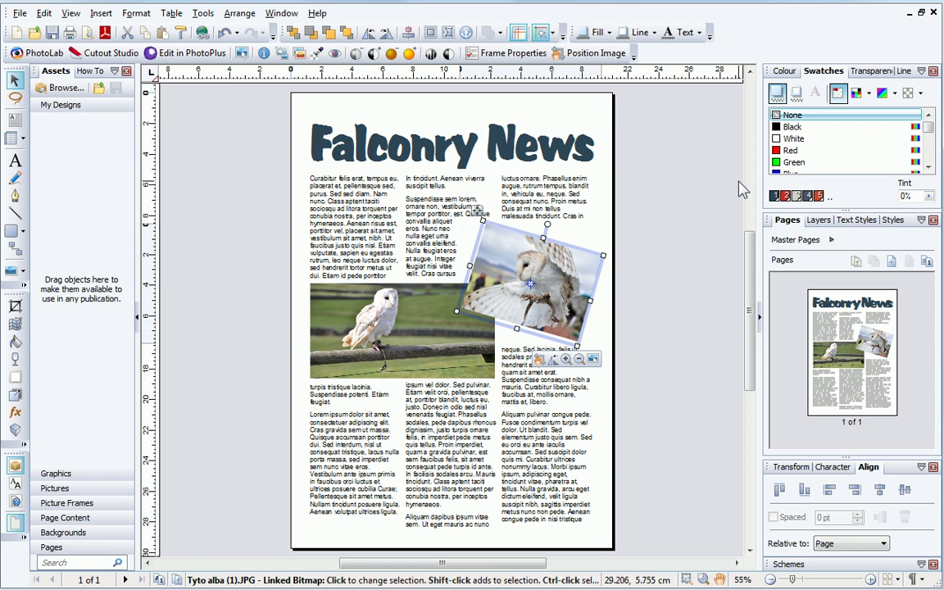
Step: Give the tilted photo a thick white border and a drop shadow at a 132° angle
{"action": "left_click", "coordinate": [797, 94]}
{"action": "left_click", "coordinate": [795, 139]}
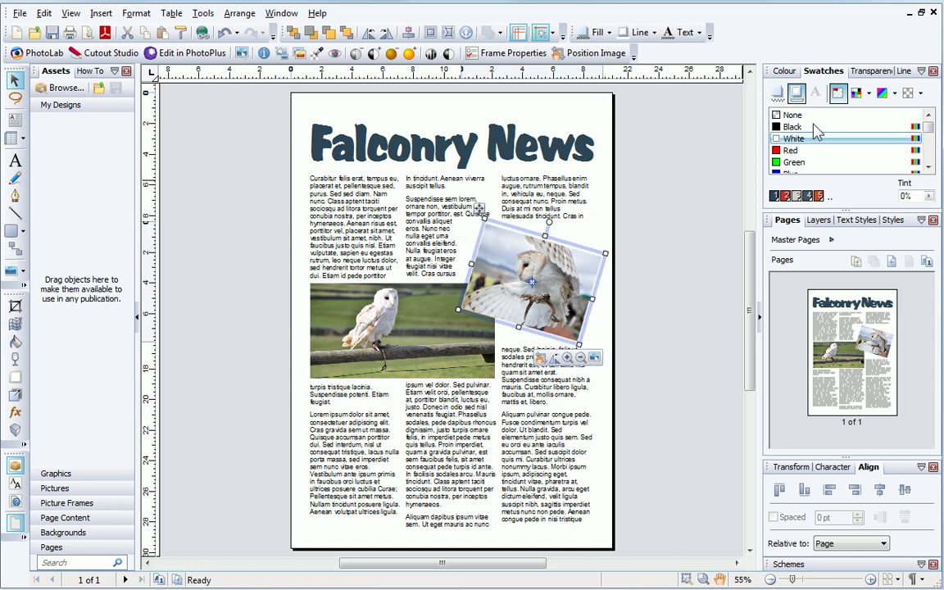
{"action": "left_click", "coordinate": [900, 72]}
{"action": "left_click_drag", "start_coordinate": [792, 98], "coordinate": [826, 98]}
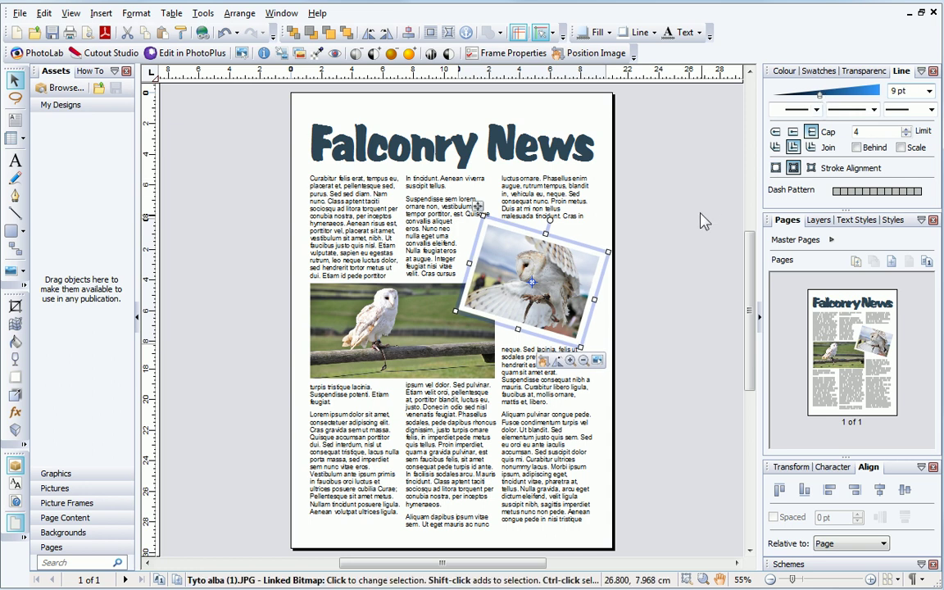
{"action": "left_click", "coordinate": [14, 395]}
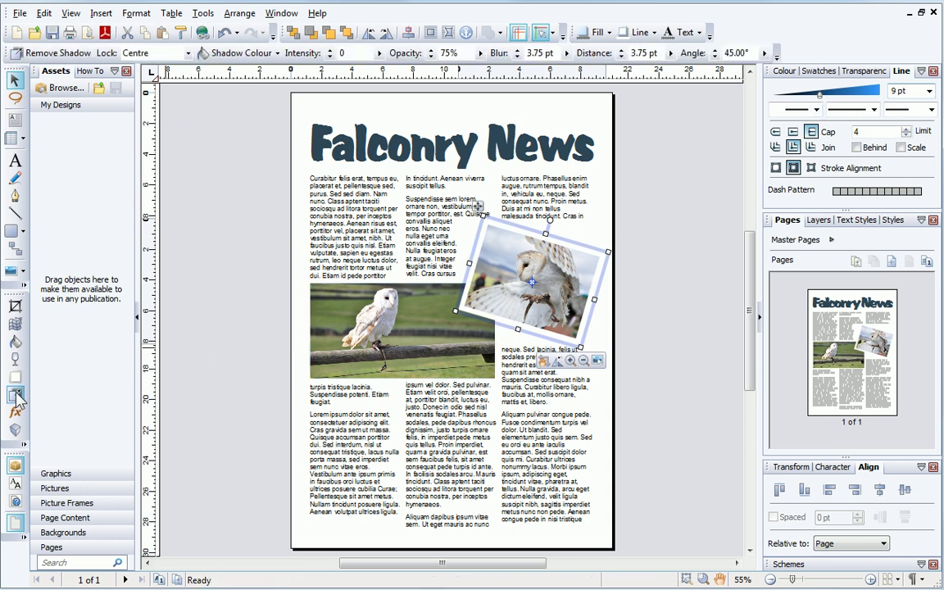
{"action": "mouse_move", "coordinate": [545, 309]}
{"action": "left_mouse_down"}
{"action": "mouse_move", "coordinate": [493, 279]}
{"action": "mouse_move", "coordinate": [551, 314]}
{"action": "left_mouse_up"}
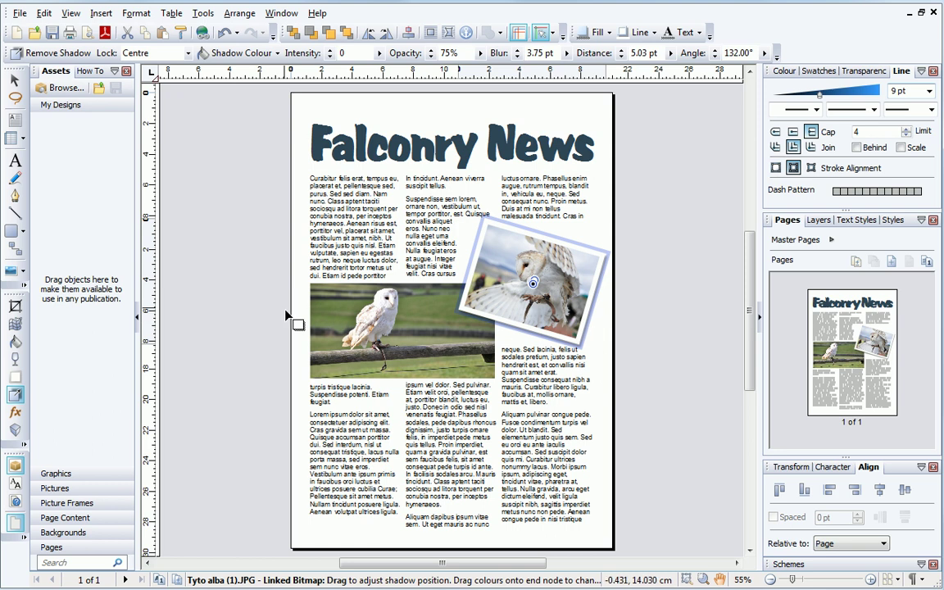
Step: Copy the tilted photo's border and shadow onto the perched owl photo with Format Painter
{"action": "left_click", "coordinate": [181, 37]}
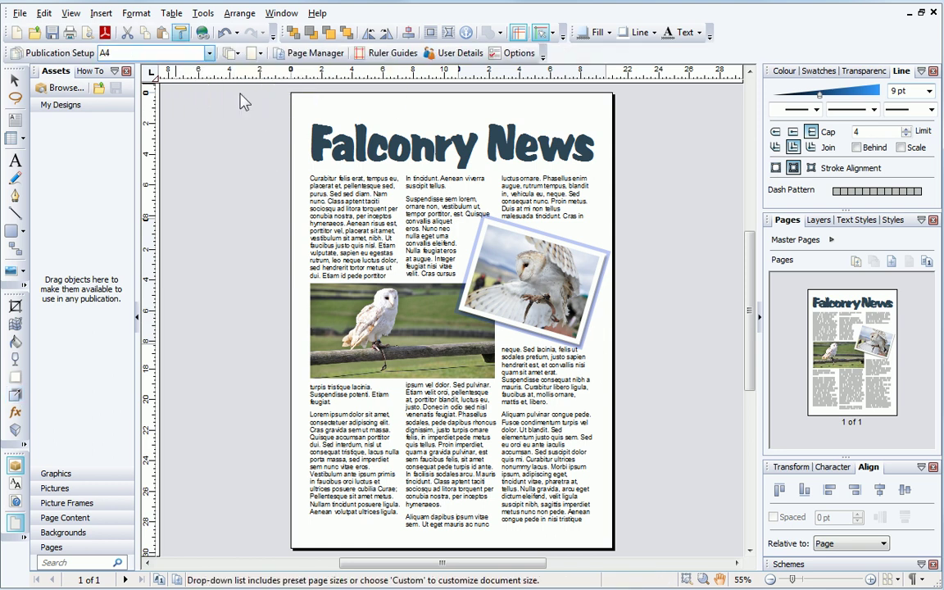
{"action": "left_click", "coordinate": [379, 326]}
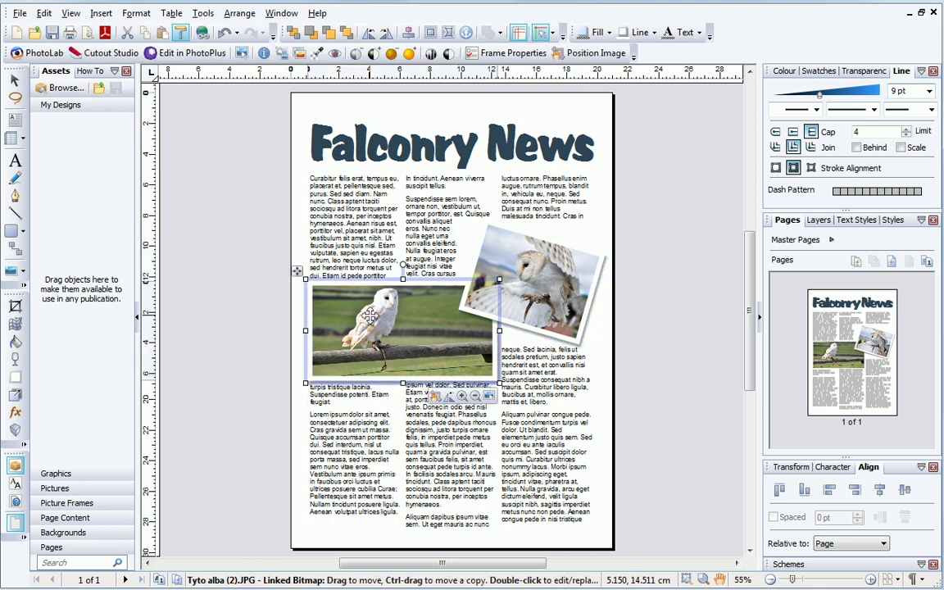
{"action": "left_click", "coordinate": [655, 372]}
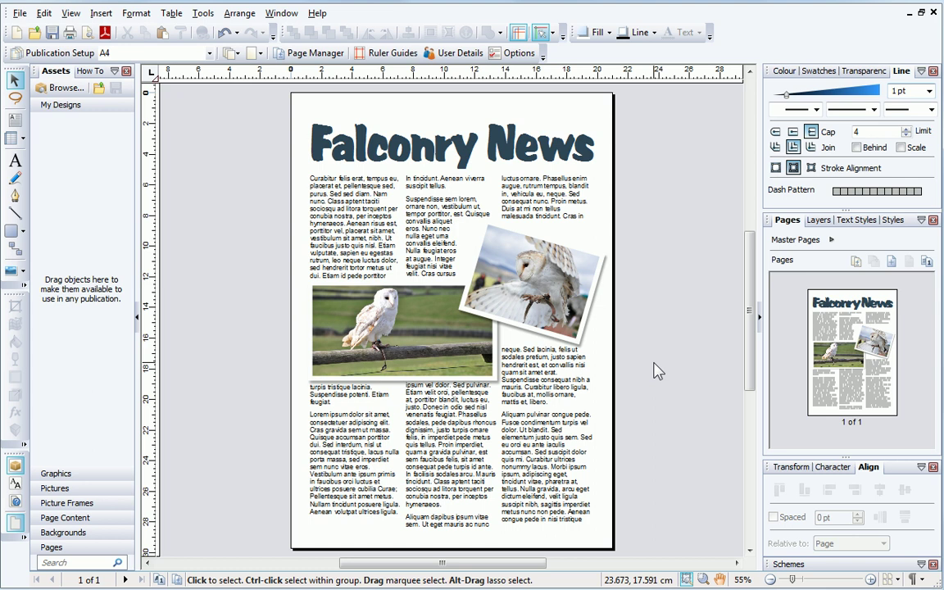
{"action": "left_click", "coordinate": [656, 371]}
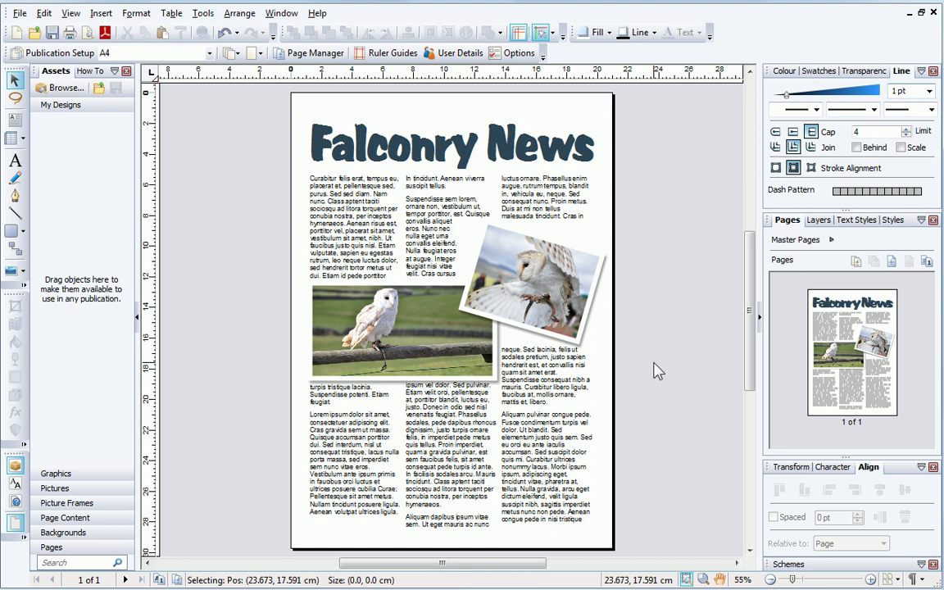
Step: Select all the placeholder column text and start typing "In this issue we'll be looking"
{"action": "left_click", "coordinate": [343, 223]}
{"action": "key", "text": "ctrl+a"}
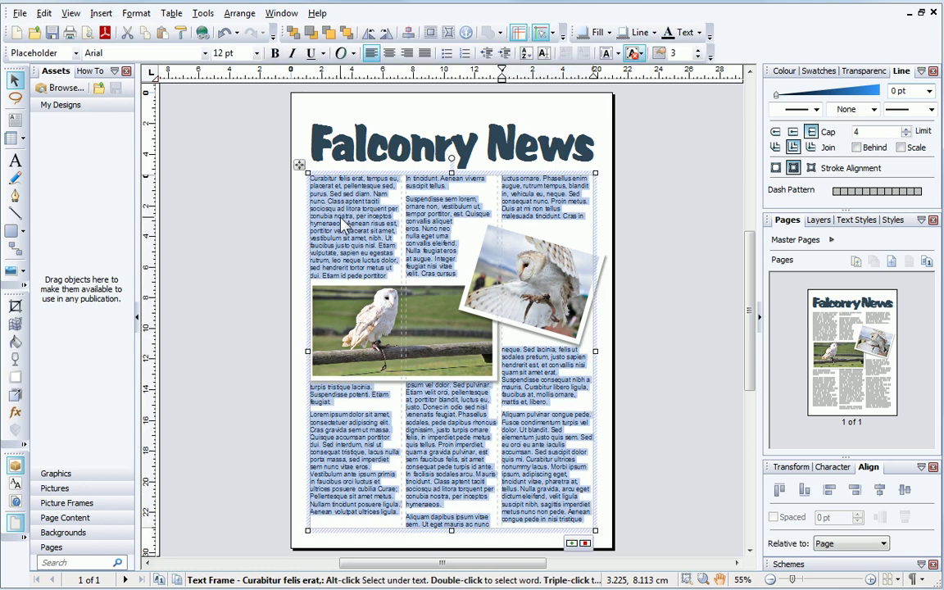
{"action": "type", "text": "In this issue we'll be looking at"}
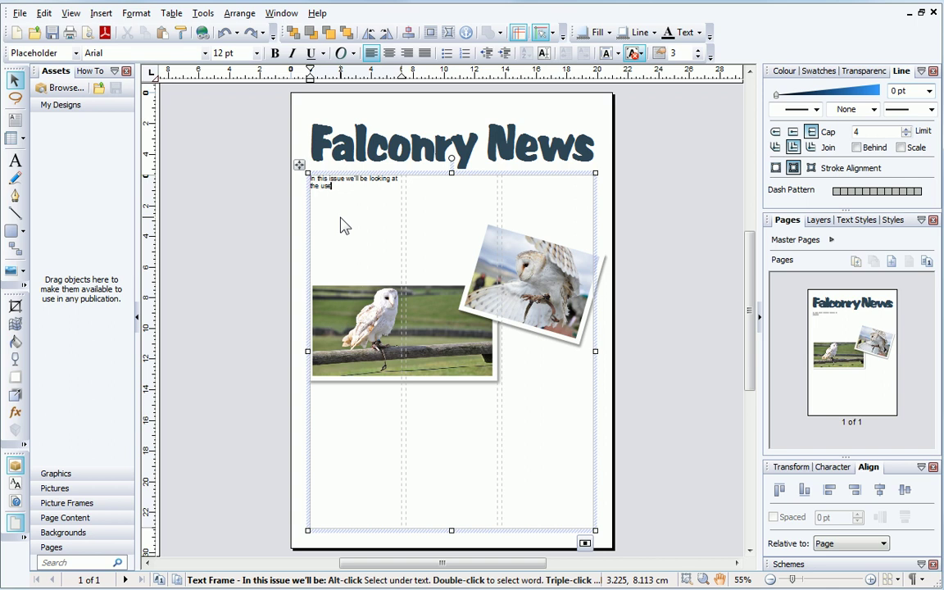